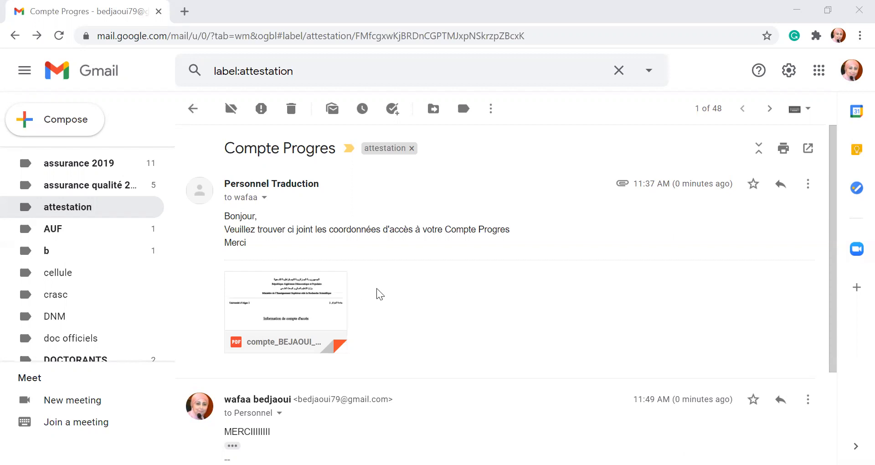
# Step: Open the account-access PDF attached to the "Compte Progres" e-mail and follow its "Accès au domaine" webfve link
pyautogui.moveTo(293, 280)
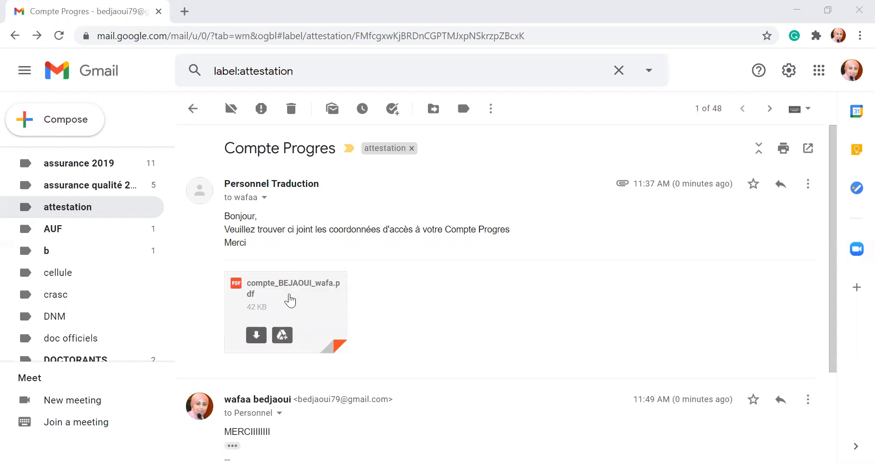
pyautogui.click(290, 301)
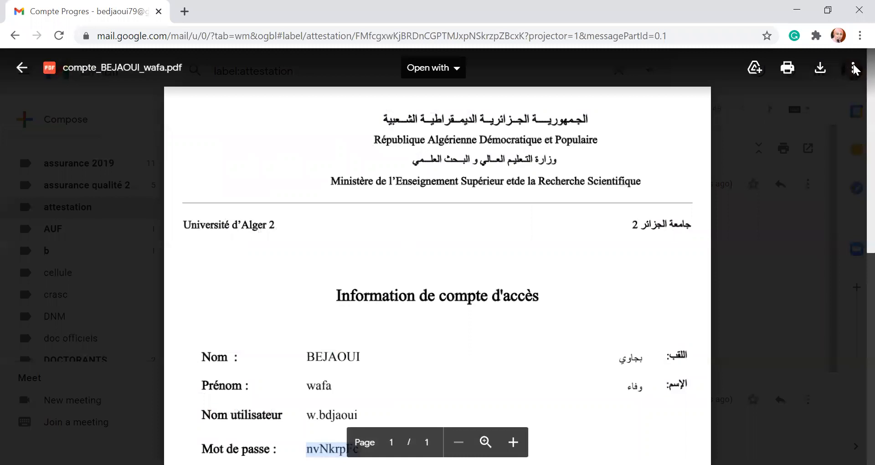
pyautogui.scroll(-5, 853, 182)
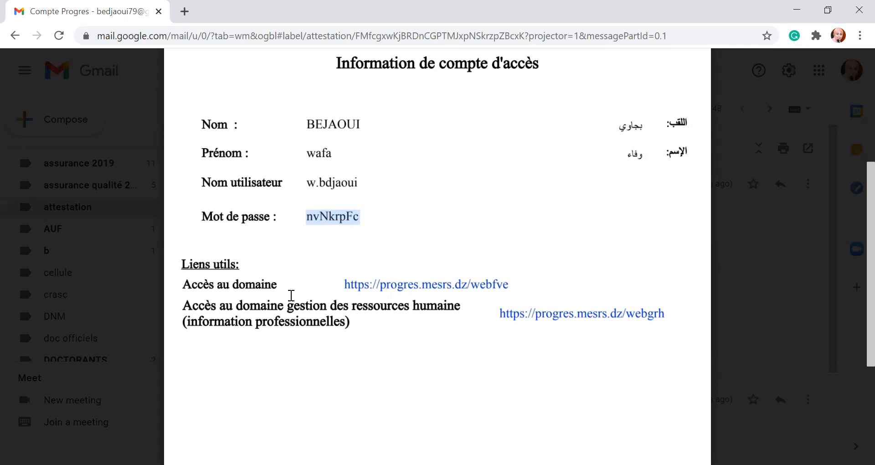
pyautogui.click(381, 291)
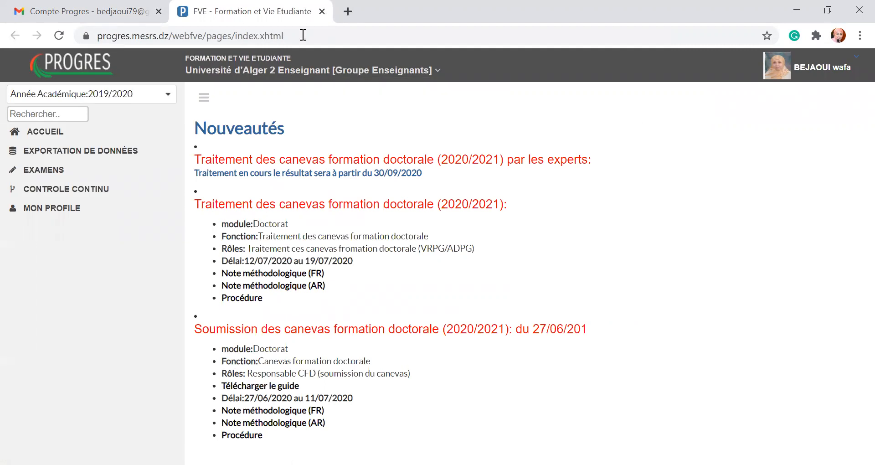
# Step: Log out of the PROGRES teacher account and check the login credentials in the account PDF before returning to the login page
pyautogui.click(858, 64)
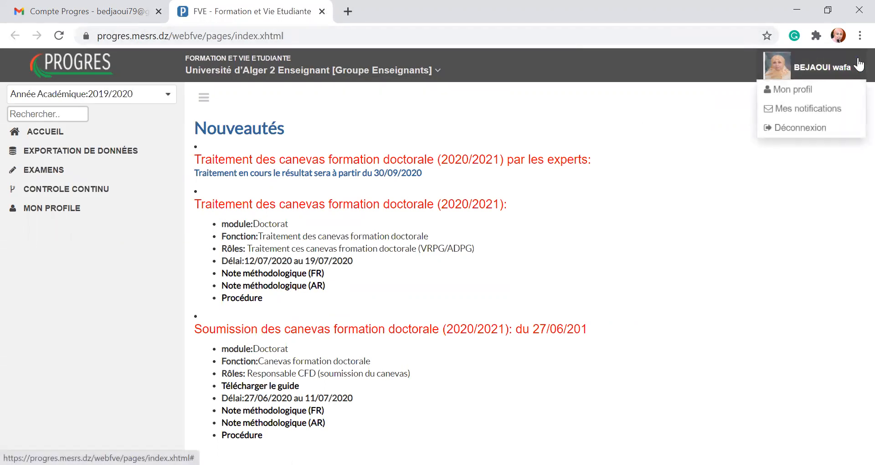
pyautogui.click(817, 127)
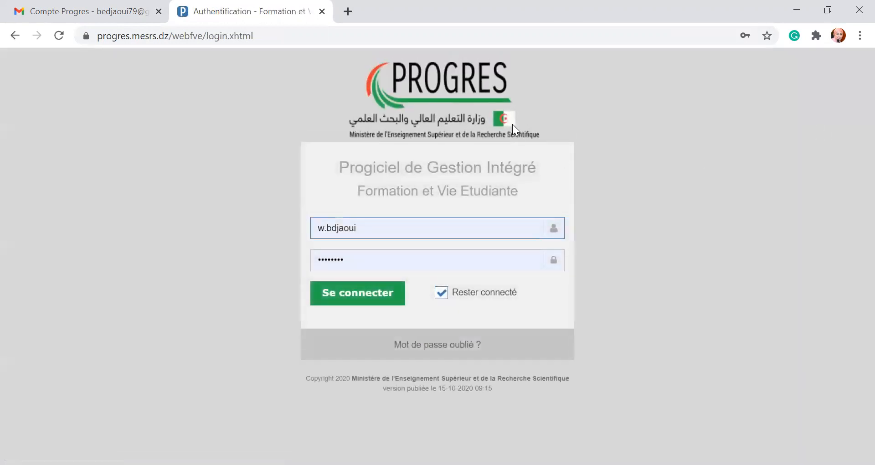
pyautogui.click(86, 11)
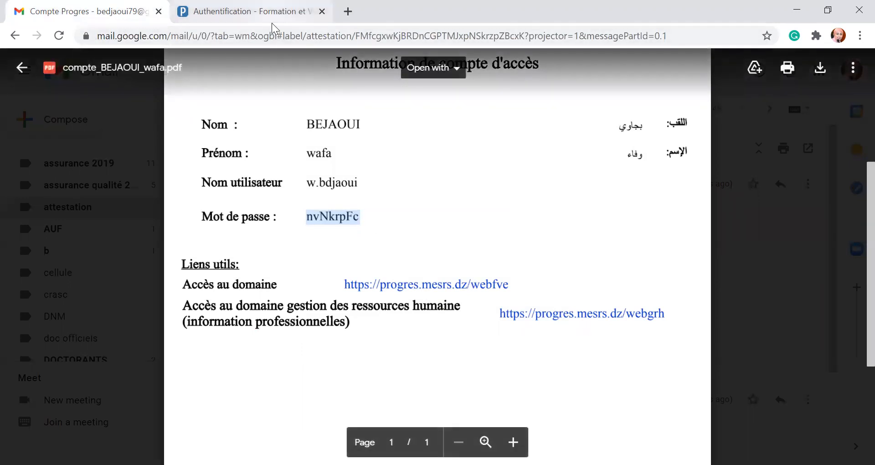
pyautogui.click(272, 23)
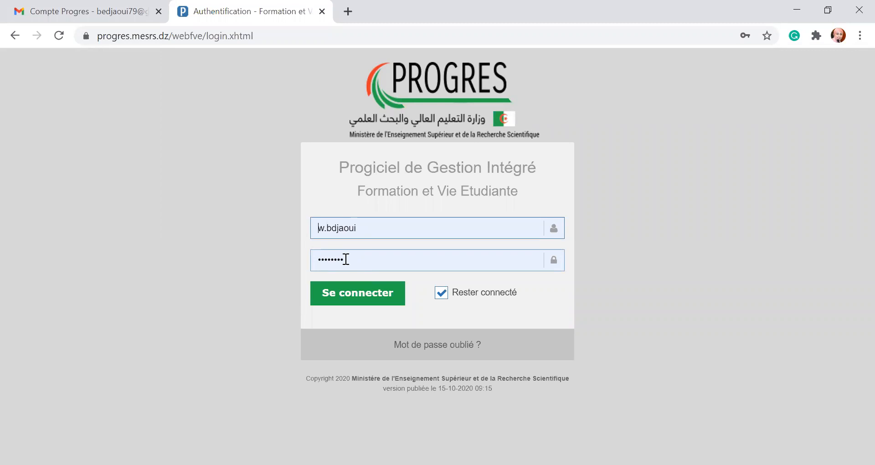
# Step: Log in to PROGRES with the prefilled credentials and "Rester connecté" enabled, and recheck the access information in the account PDF
pyautogui.click(441, 294)
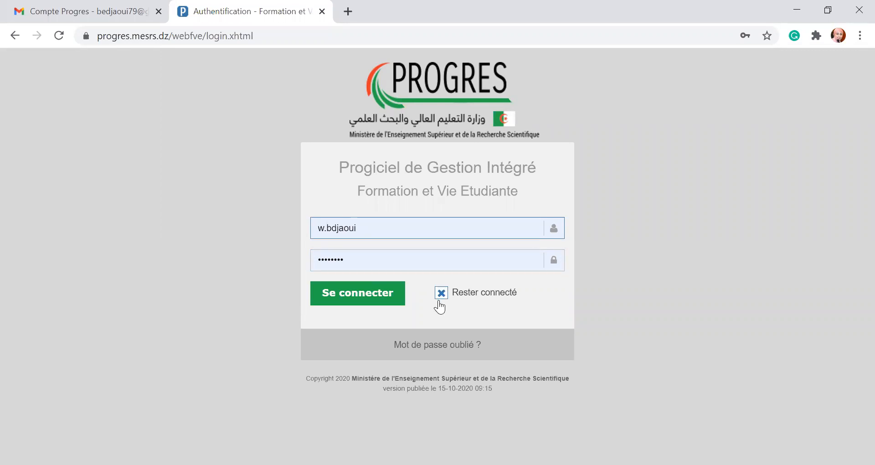
pyautogui.click(441, 294)
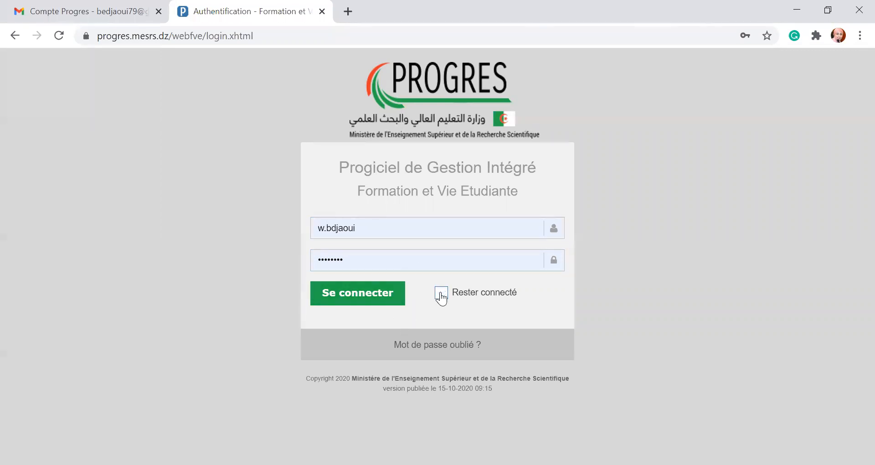
pyautogui.click(441, 294)
pyautogui.click(360, 296)
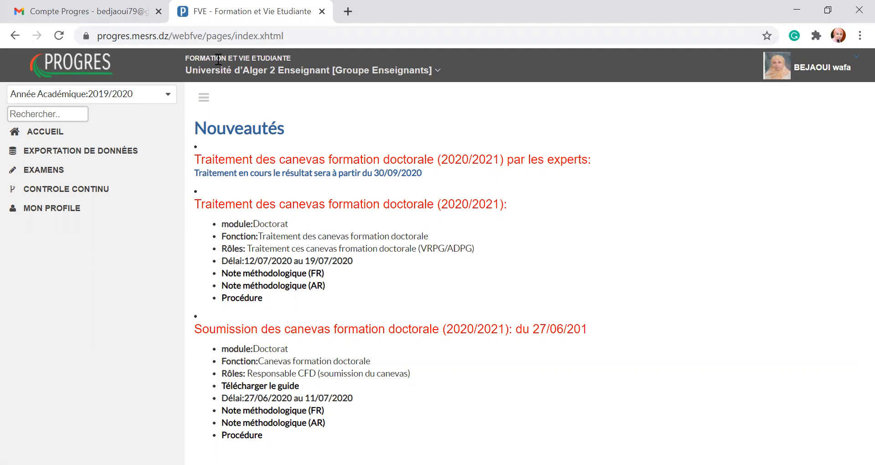
pyautogui.click(101, 5)
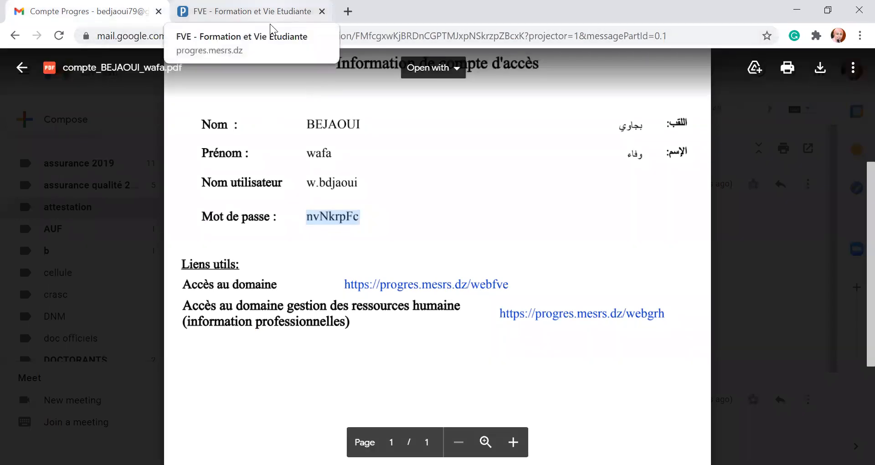
pyautogui.click(270, 24)
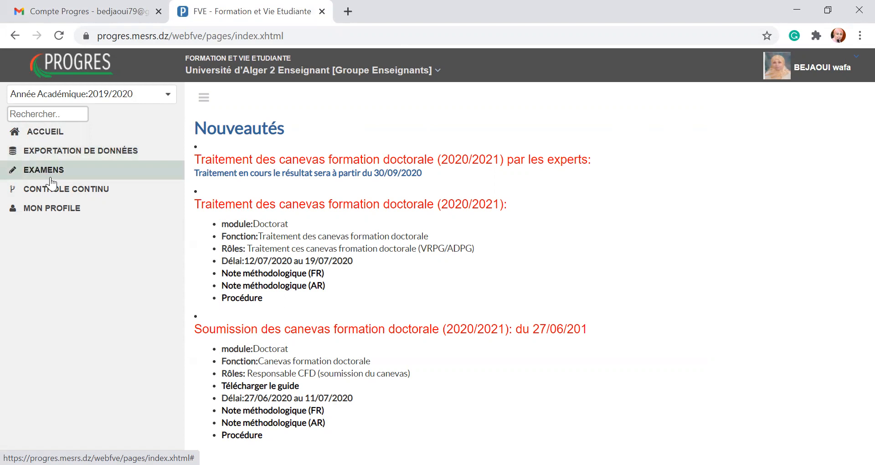
# Step: Look at the options under "Mon profile" and "Contrôle continu", and open the teacher page for recording exam grades
pyautogui.click(47, 214)
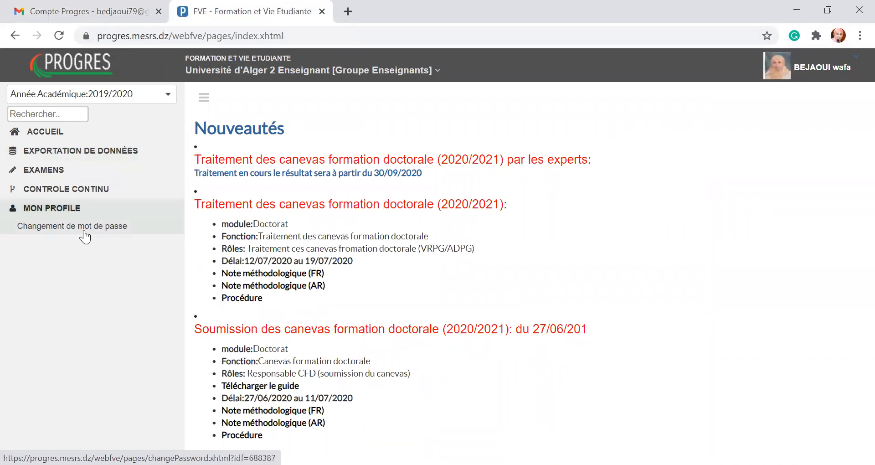
pyautogui.click(75, 197)
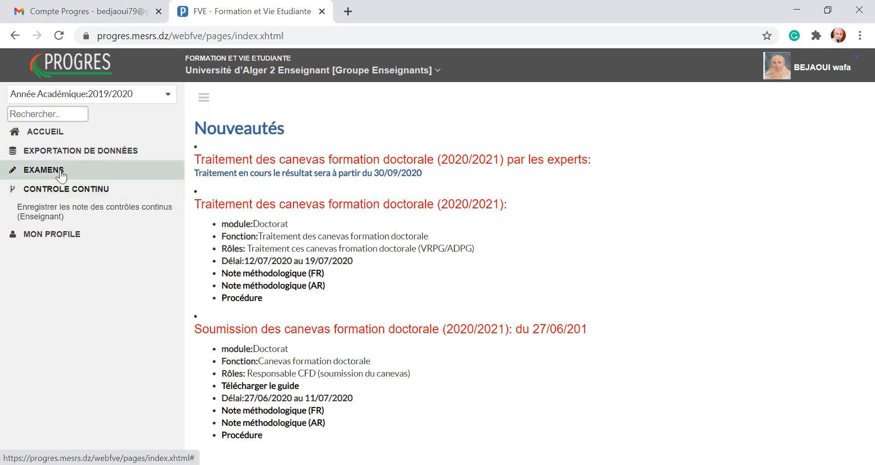
pyautogui.click(61, 175)
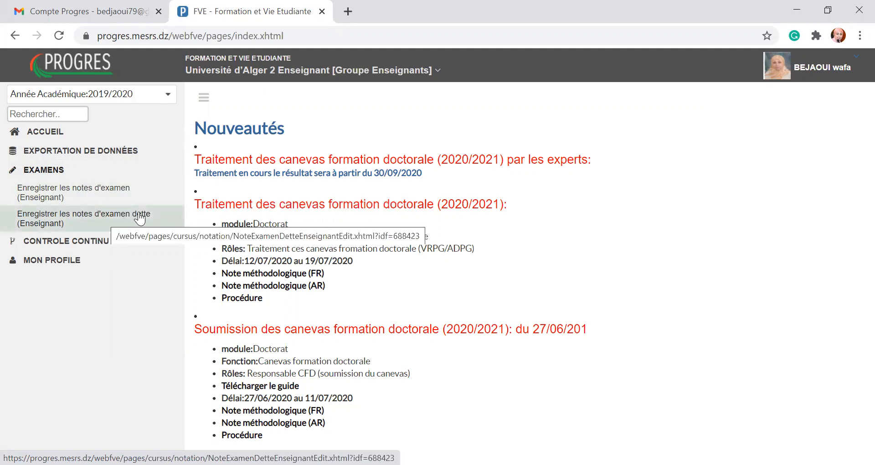
pyautogui.click(121, 196)
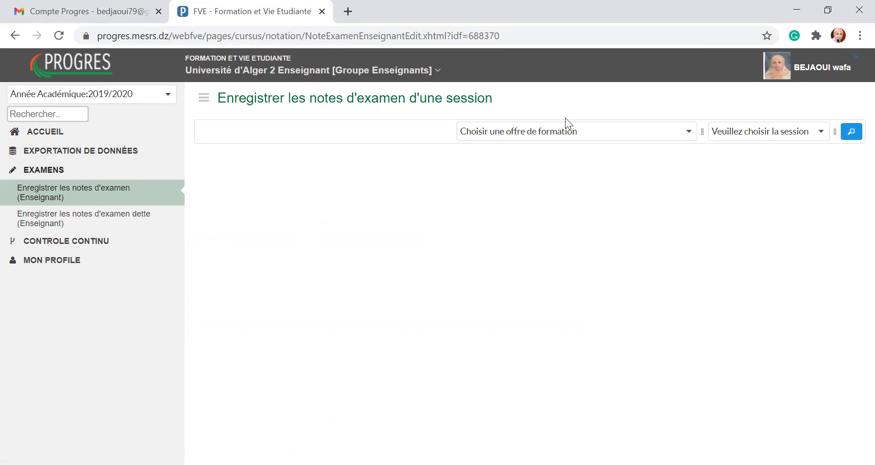
# Step: List the sections for "traduction/interprétation : arabe-français-anglais(Master)" in session "Normale S2 Traduction MCIL (Normale)" and view both result pages
pyautogui.click(688, 132)
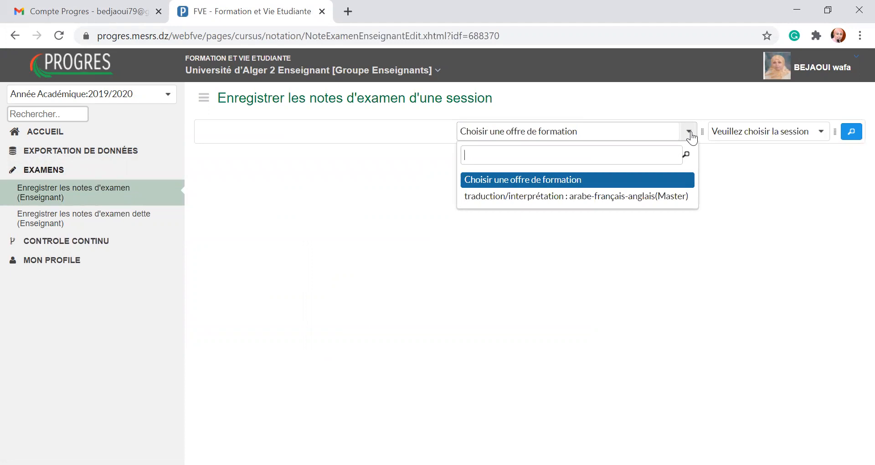
pyautogui.click(662, 197)
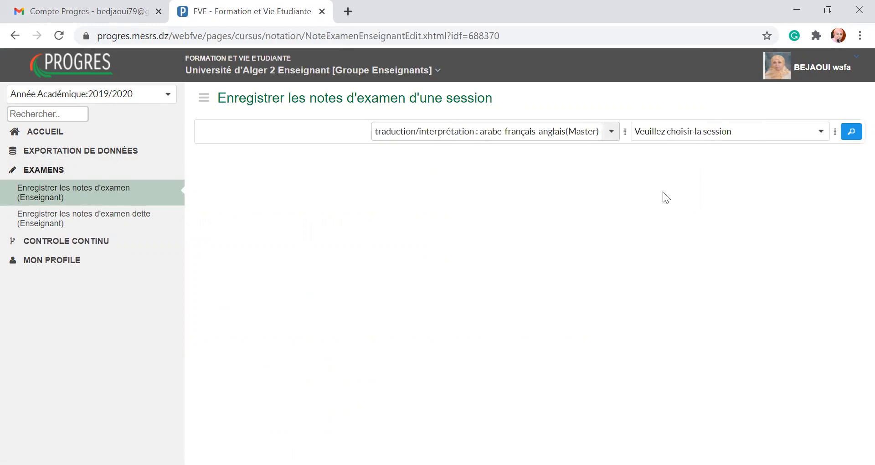
pyautogui.click(818, 133)
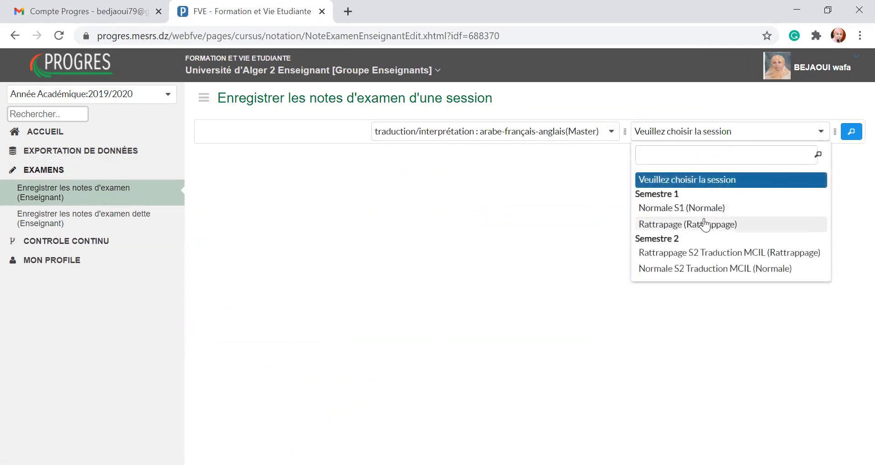
pyautogui.click(684, 273)
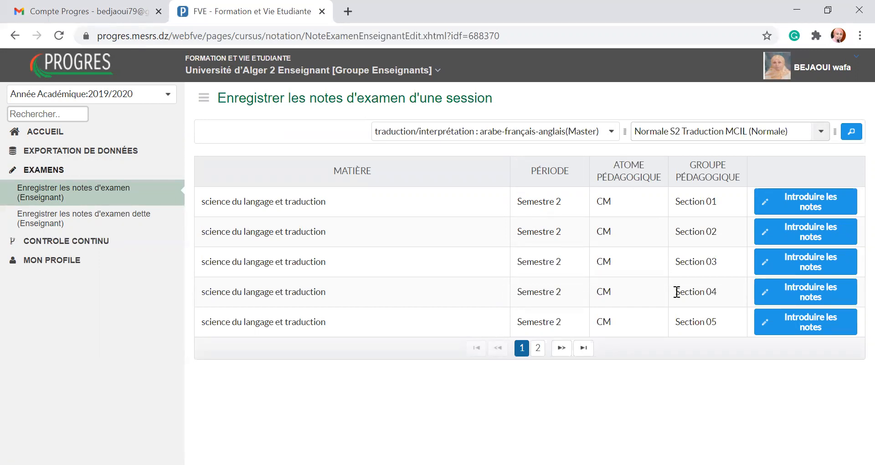
pyautogui.click(539, 355)
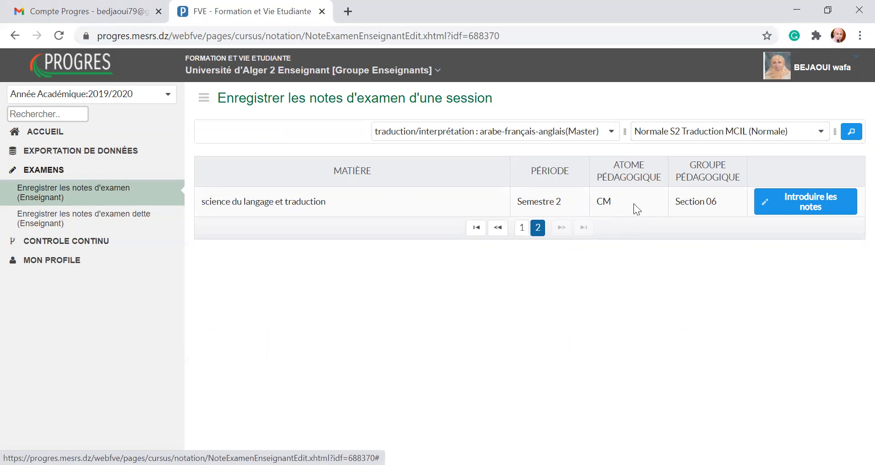
pyautogui.click(521, 228)
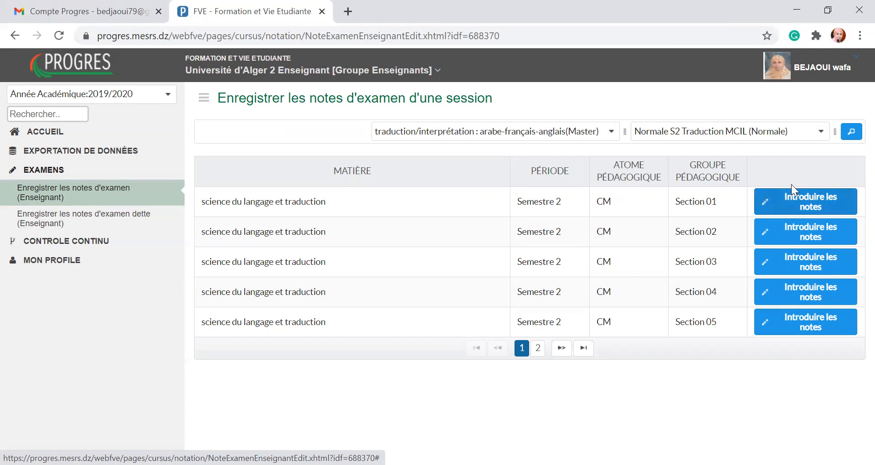
# Step: Open grade entry for Section 01 of "science du langage et traduction" and look through its student grade list
pyautogui.click(802, 209)
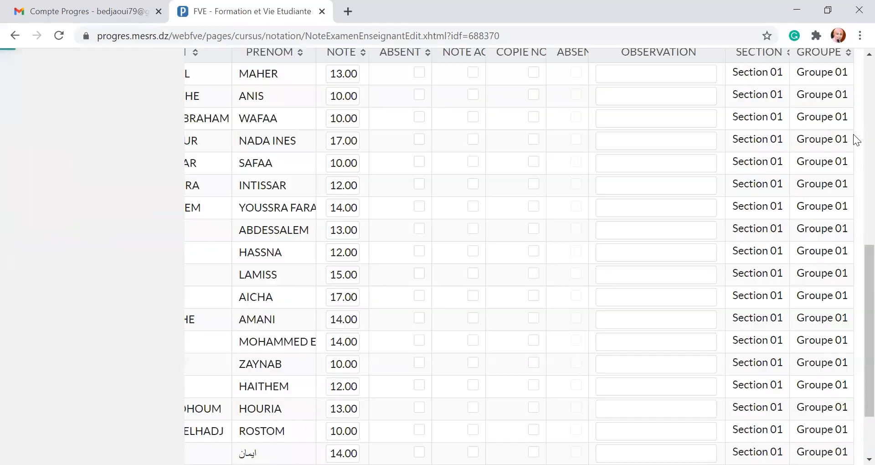
pyautogui.scroll(8, 855, 141)
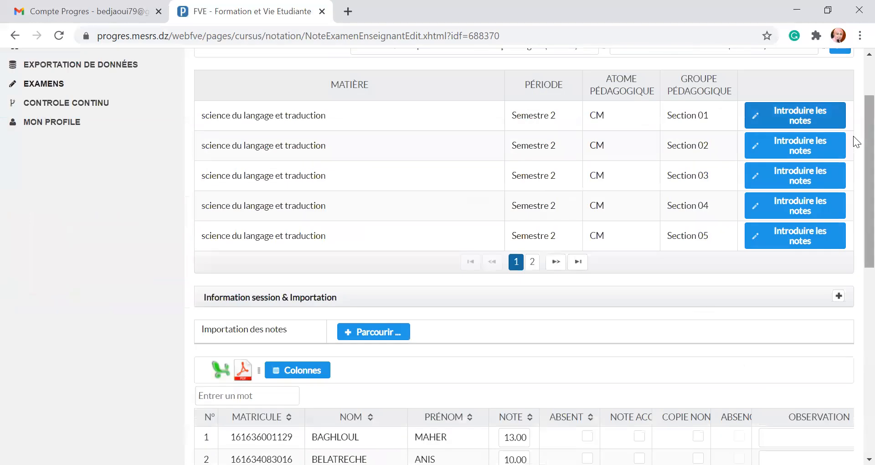
pyautogui.moveTo(854, 136); pyautogui.dragTo(853, 249)
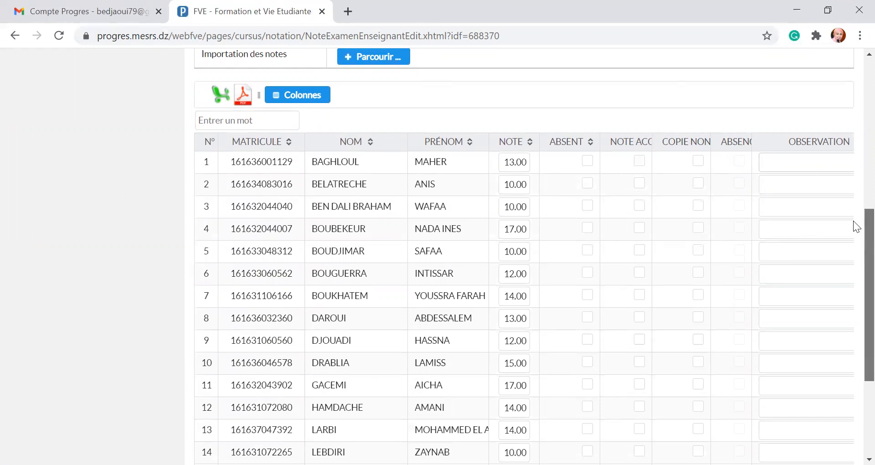
pyautogui.scroll(-2, 853, 255)
pyautogui.scroll(-2, 853, 271)
pyautogui.scroll(5, 853, 191)
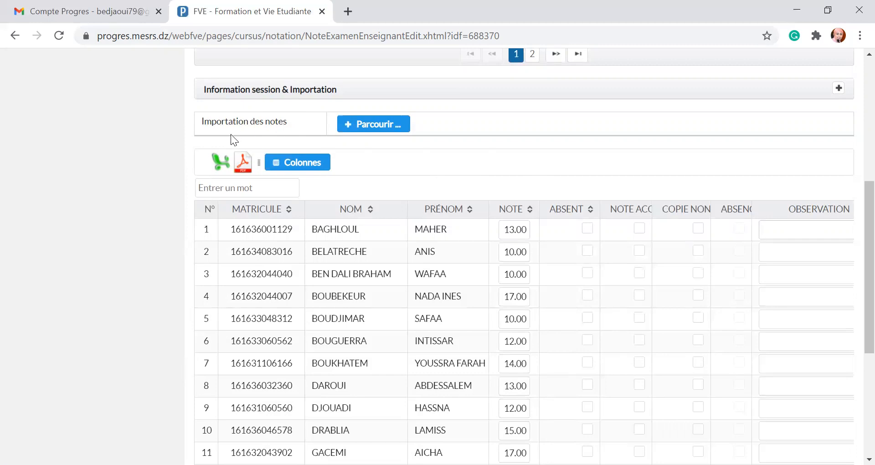
# Step: View the file chooser for importing grades without choosing a file, and save the Section 01 grade list
pyautogui.click(362, 123)
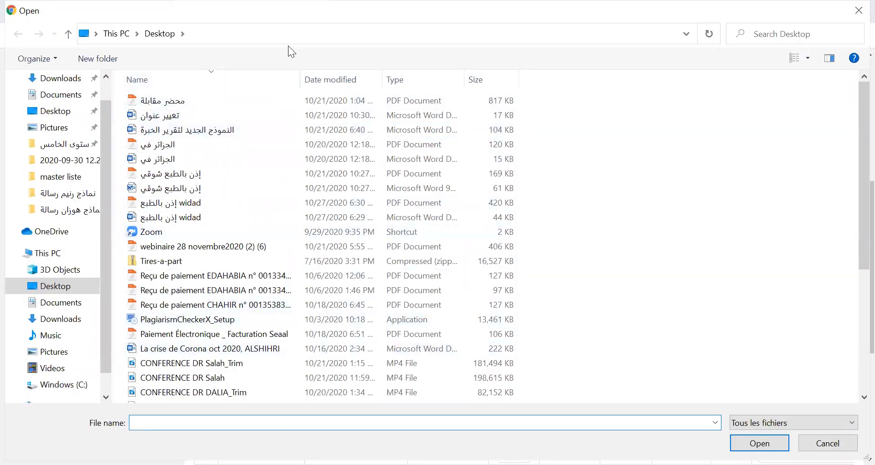
pyautogui.click(859, 10)
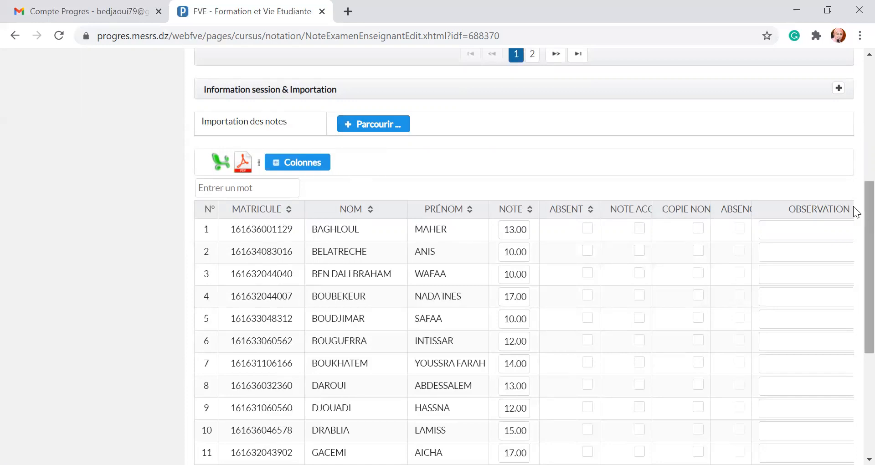
pyautogui.scroll(-3, 853, 206)
pyautogui.scroll(-3, 853, 253)
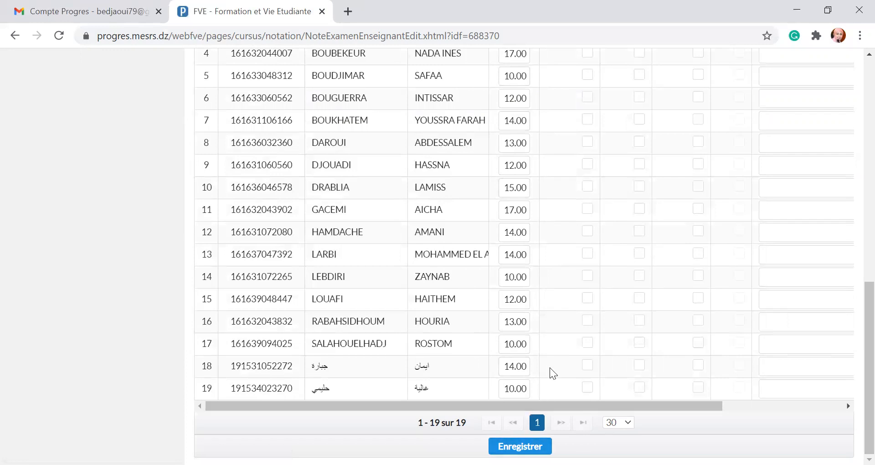
pyautogui.click(537, 441)
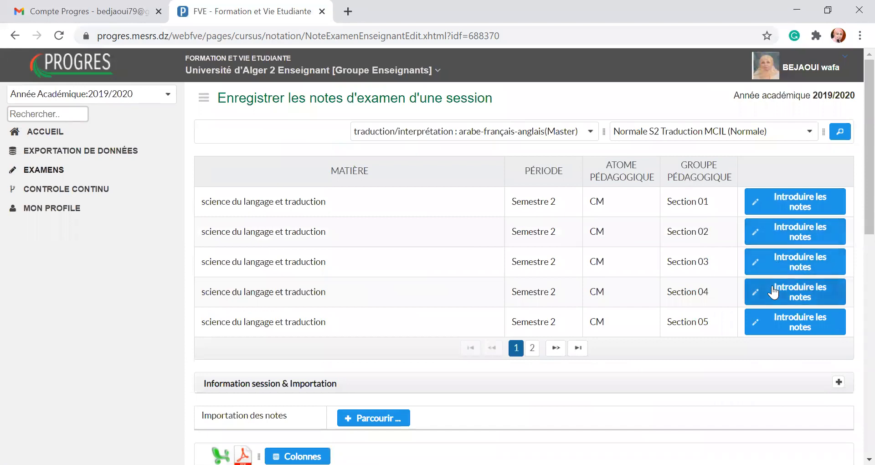
# Step: Open grade entry for Section 04 of "science du langage et traduction" and examine its student list, grades and absence marks
pyautogui.click(773, 292)
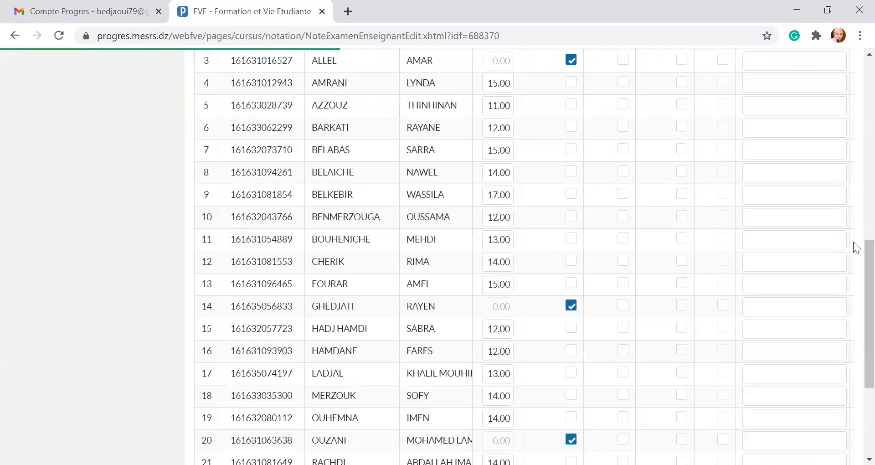
pyautogui.scroll(-4, 855, 273)
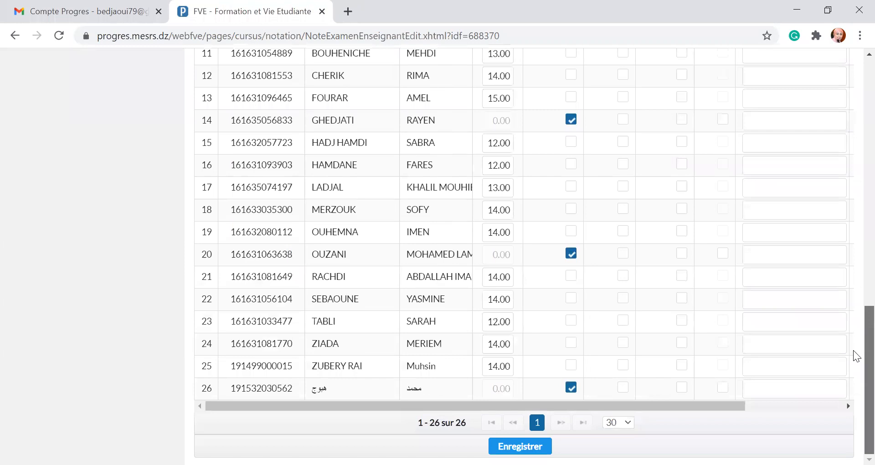
pyautogui.scroll(14, 854, 351)
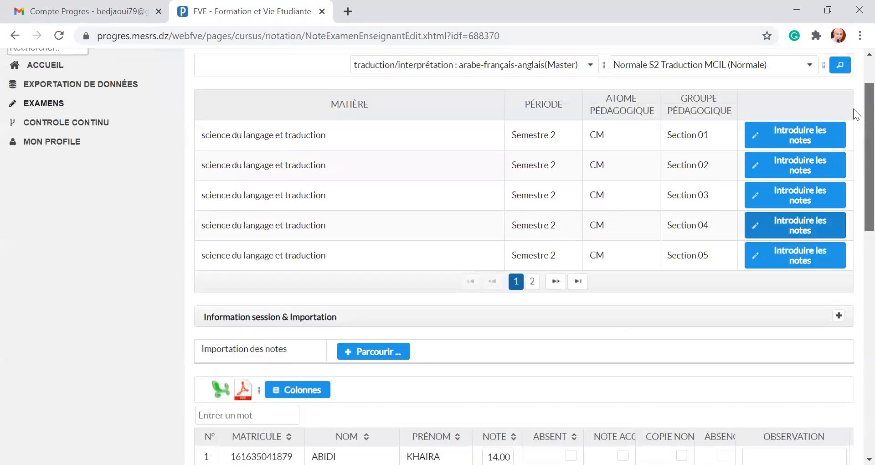
pyautogui.scroll(-14, 853, 292)
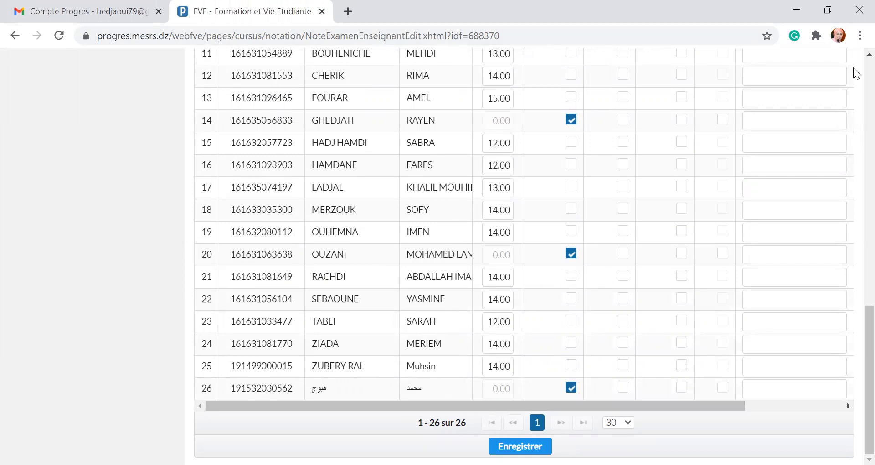
# Step: Open grade entry for Section 05 of "science du langage et traduction", look through both student pages, and save the grade list
pyautogui.scroll(15, 852, 67)
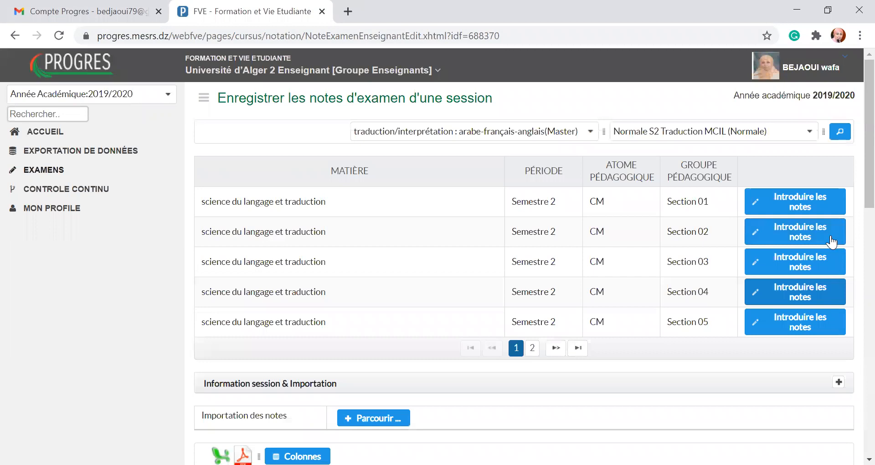
pyautogui.click(795, 327)
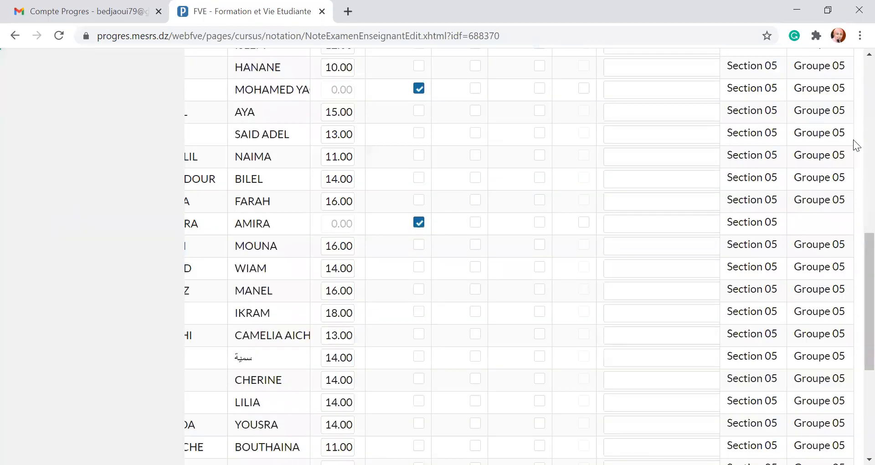
pyautogui.scroll(-5, 853, 262)
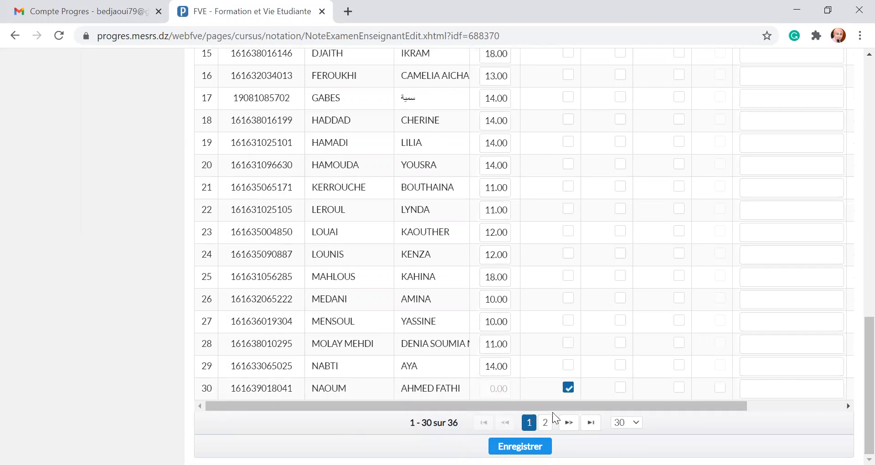
pyautogui.click(544, 422)
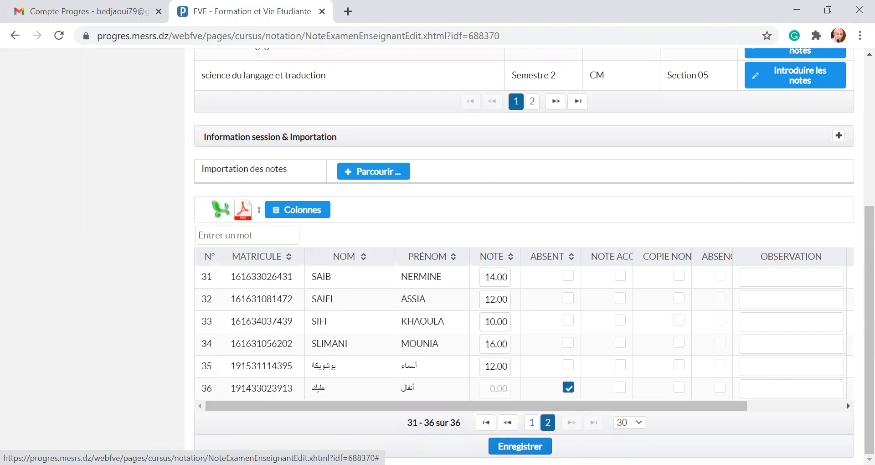
pyautogui.click(520, 445)
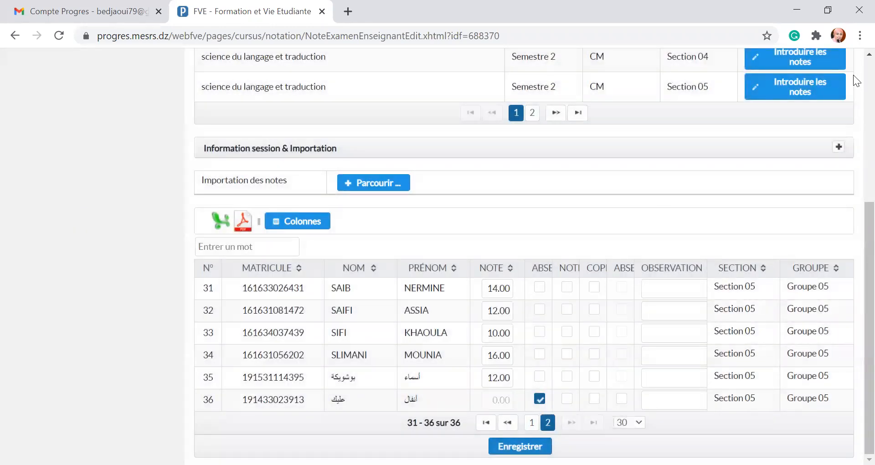
# Step: Export the Section 05 grade list as a PDF and save it to the Desktop
pyautogui.click(868, 80)
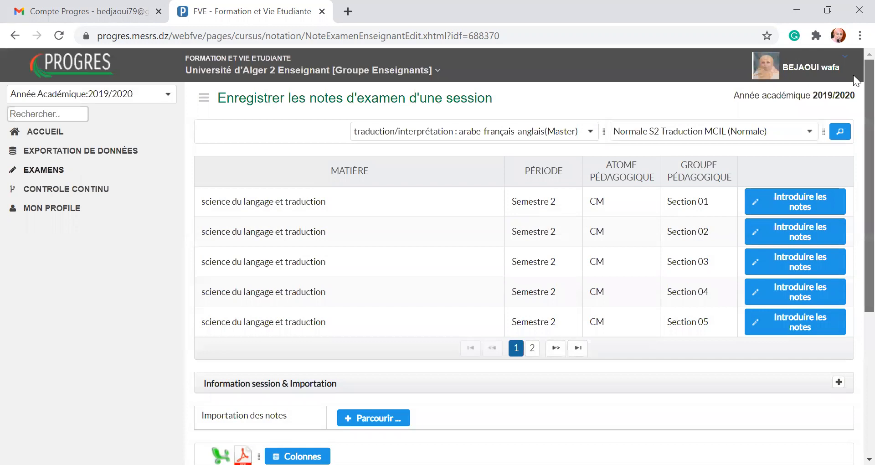
pyautogui.moveTo(853, 76); pyautogui.dragTo(854, 136)
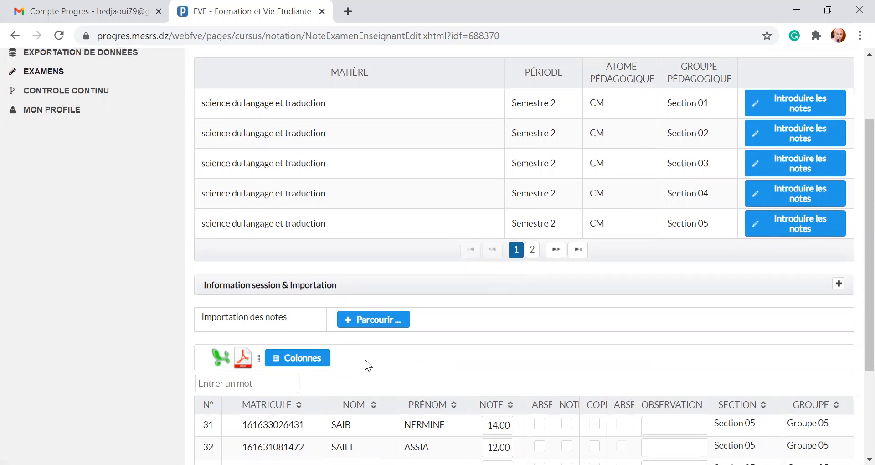
pyautogui.click(245, 361)
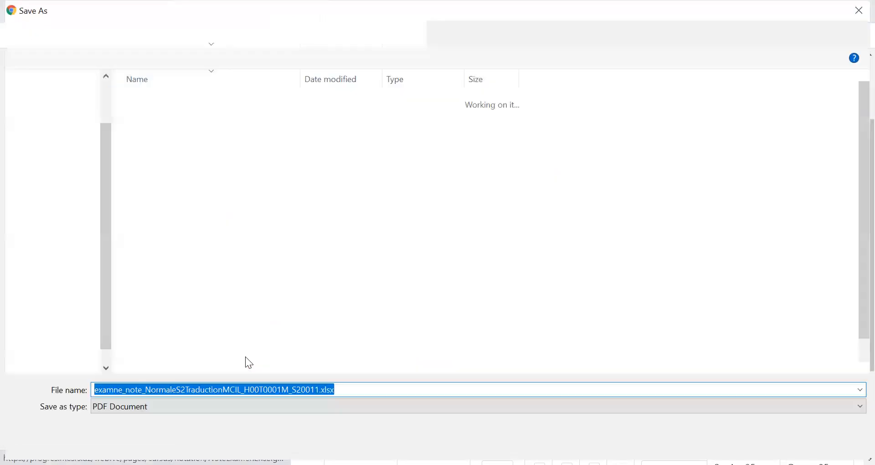
pyautogui.click(77, 78)
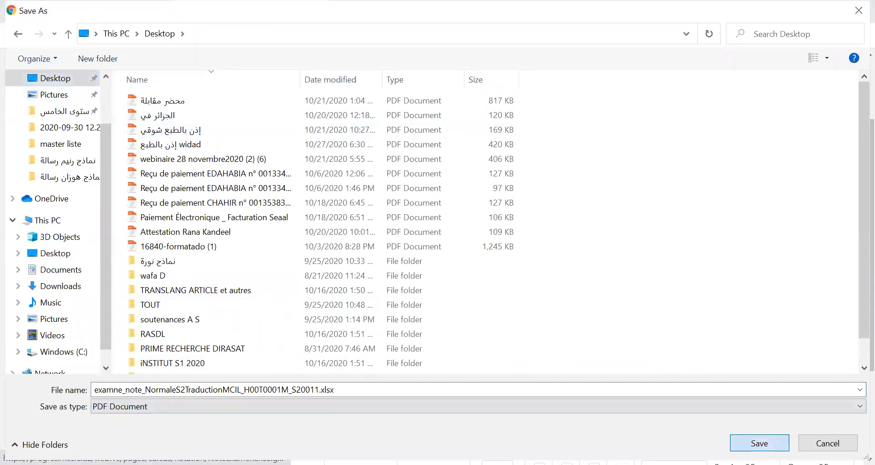
pyautogui.click(759, 443)
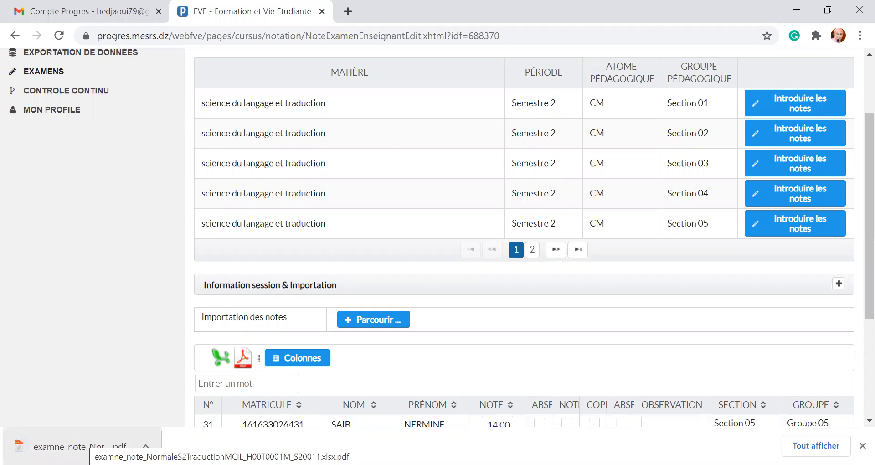
# Step: Open the exported Section 05 PDF and look through both pages of student grades and absences
pyautogui.click(86, 445)
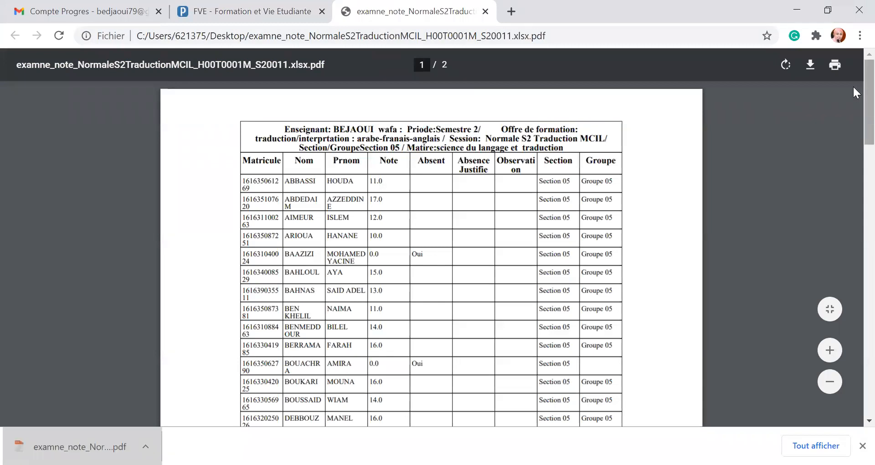
pyautogui.scroll(-1, 852, 96)
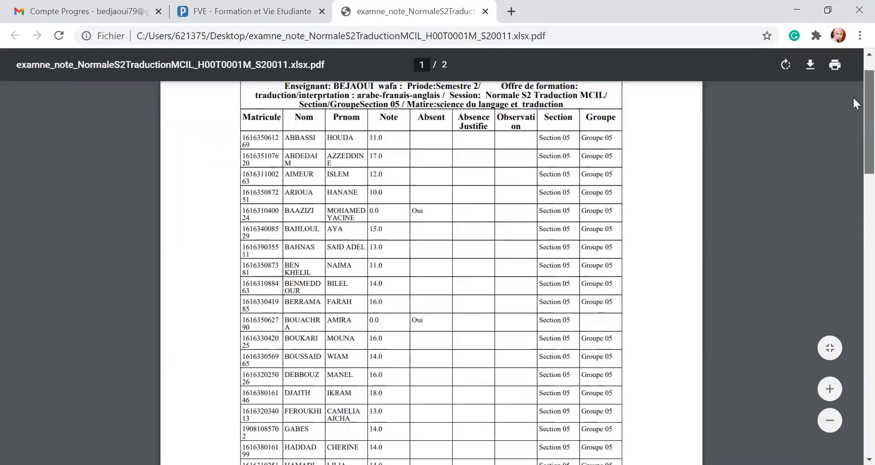
pyautogui.scroll(1, 852, 97)
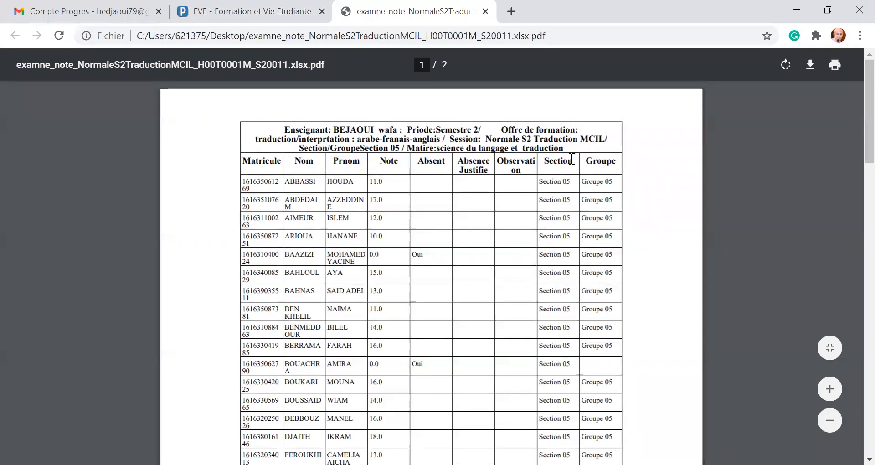
pyautogui.scroll(-3, 855, 182)
pyautogui.scroll(-12, 853, 205)
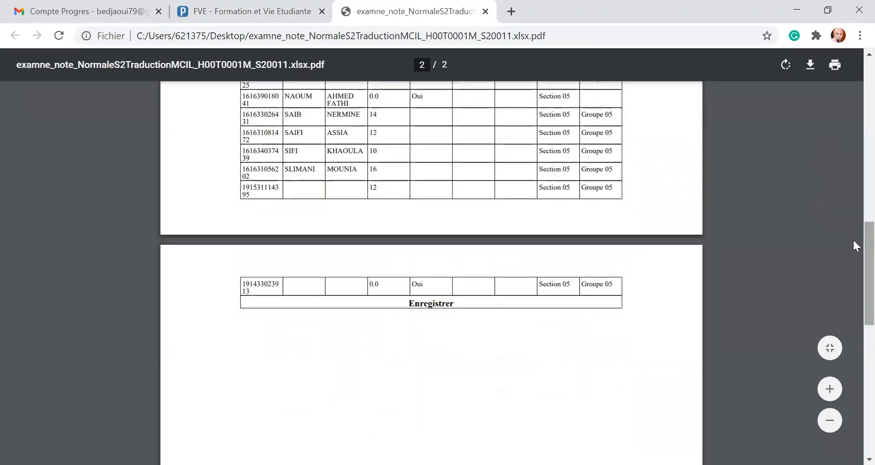
pyautogui.scroll(10, 853, 137)
pyautogui.scroll(3, 852, 86)
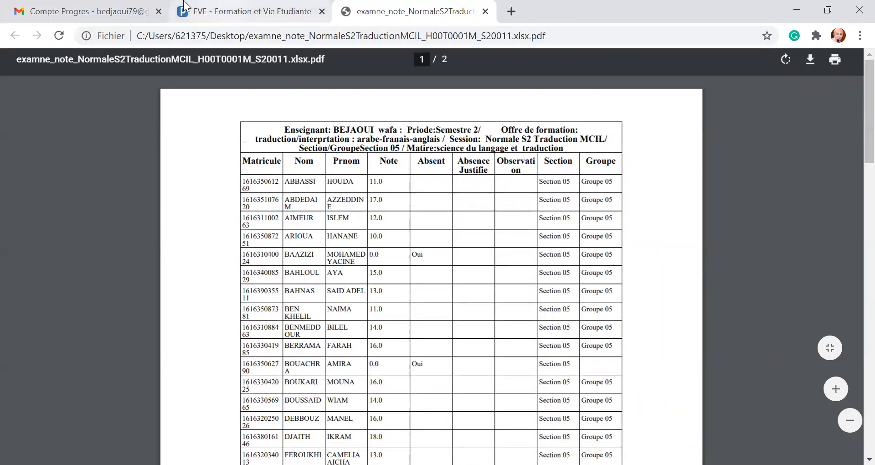
# Step: Return to the "Enregistrer les notes d'examen d'une session" page in PROGRES and view its section list
pyautogui.click(185, 7)
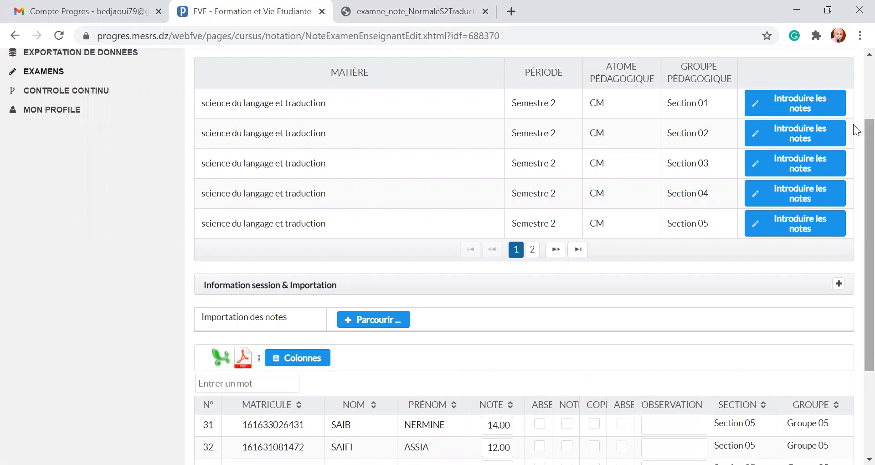
pyautogui.scroll(2, 854, 101)
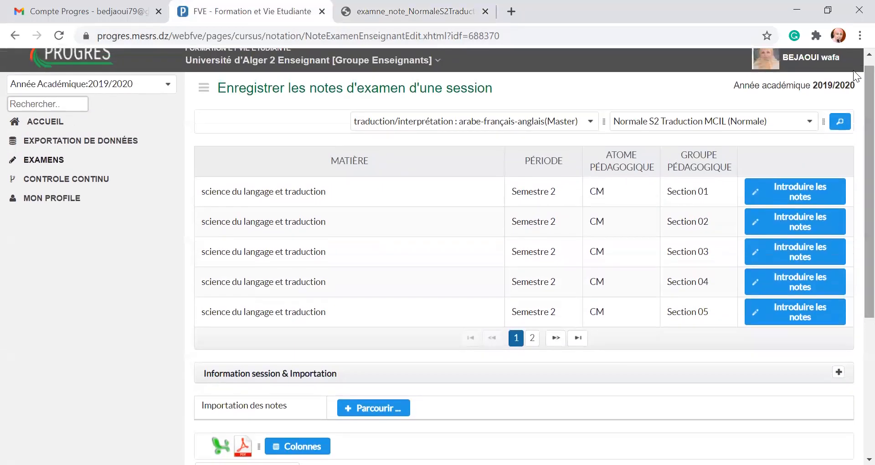
pyautogui.scroll(1, 853, 70)
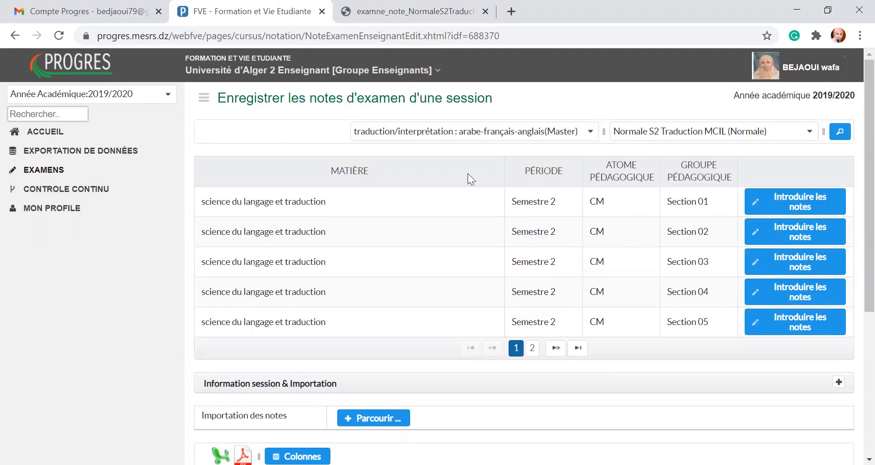
pyautogui.click(104, 10)
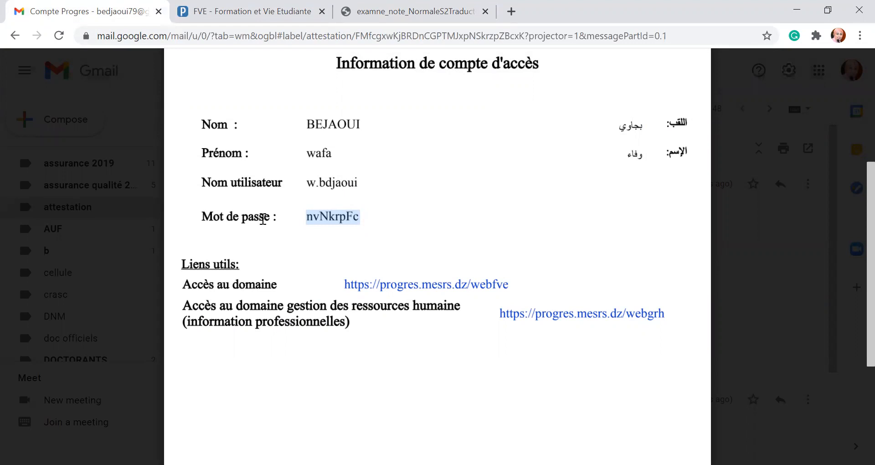
pyautogui.click(388, 237)
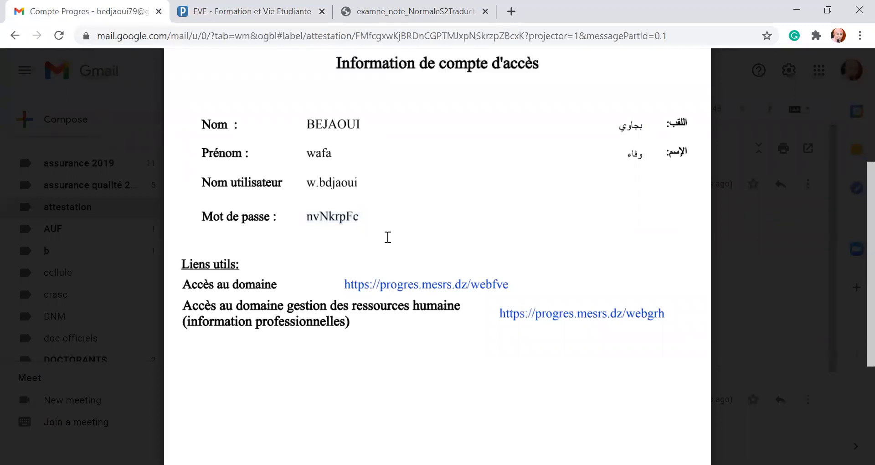
pyautogui.click(548, 324)
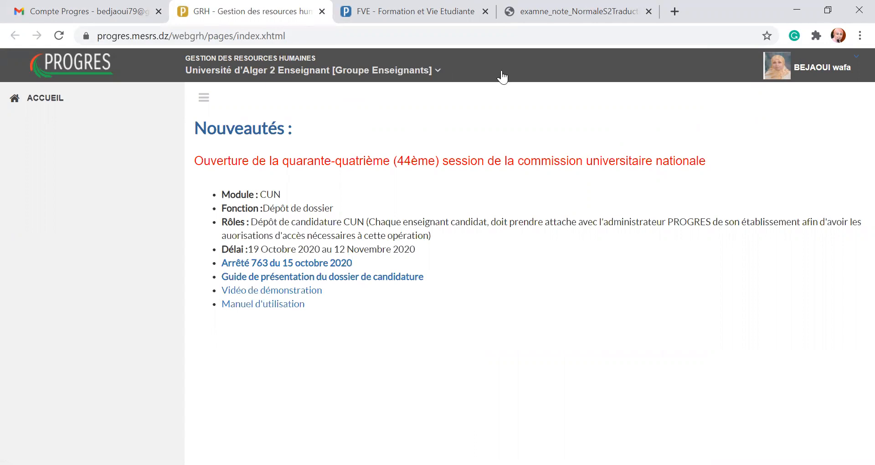
# Step: Try to view "Mon profil" in the human resources domain, check the account options, and go back to the home page
pyautogui.click(54, 100)
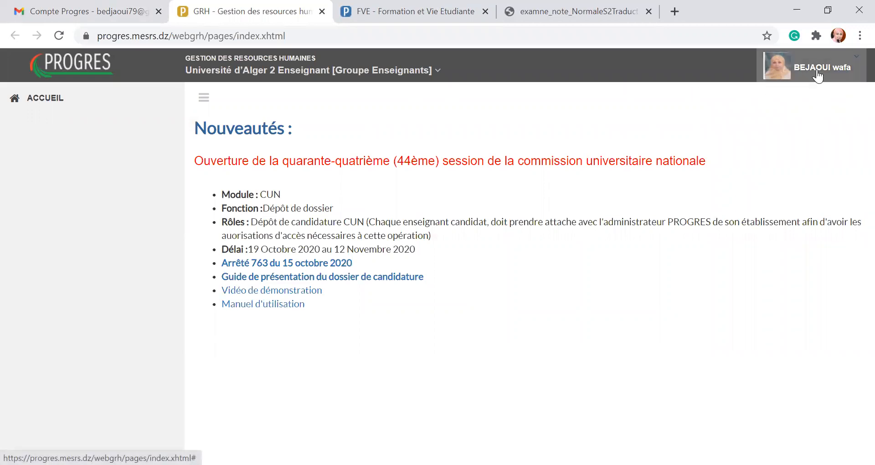
pyautogui.click(856, 59)
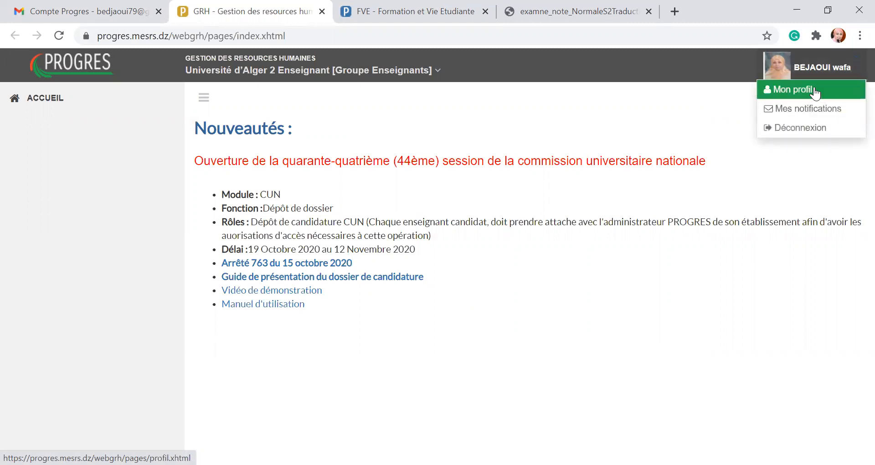
pyautogui.click(813, 87)
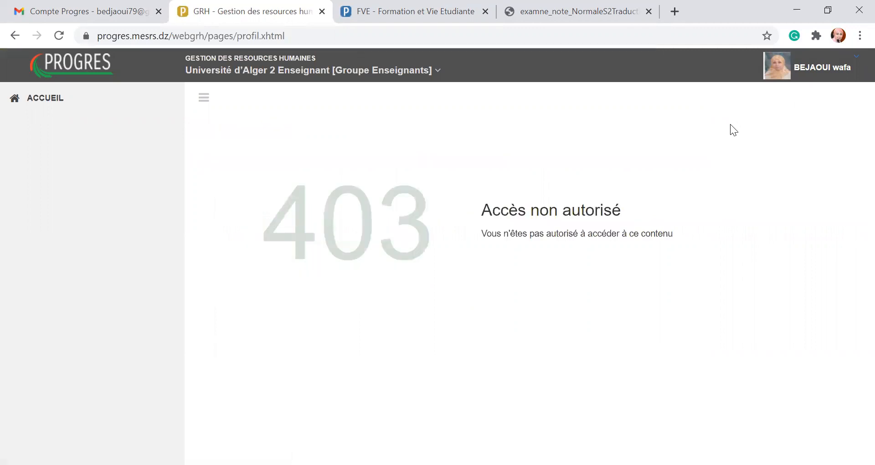
pyautogui.click(857, 59)
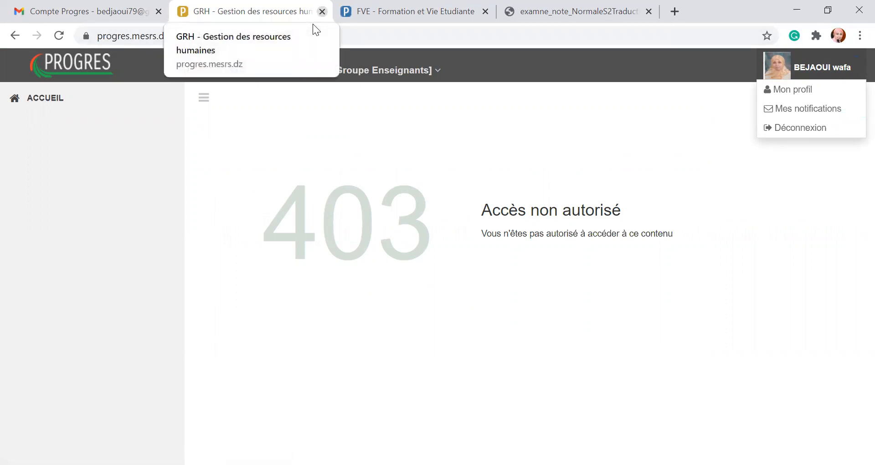
pyautogui.click(57, 108)
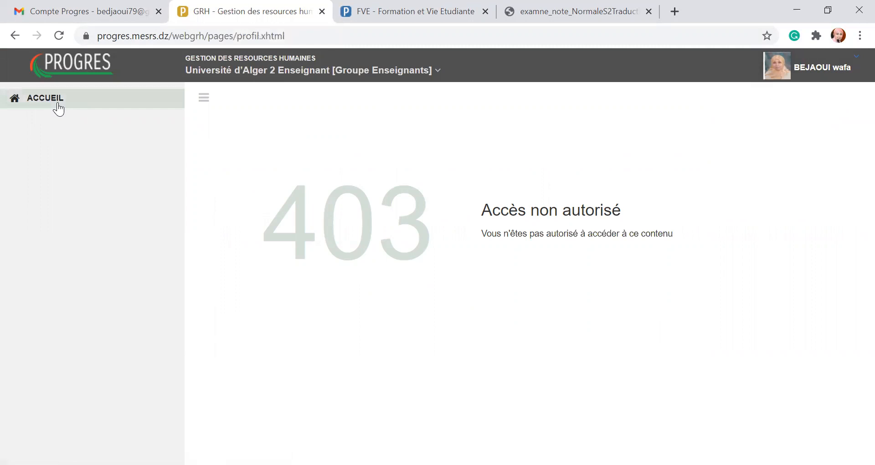